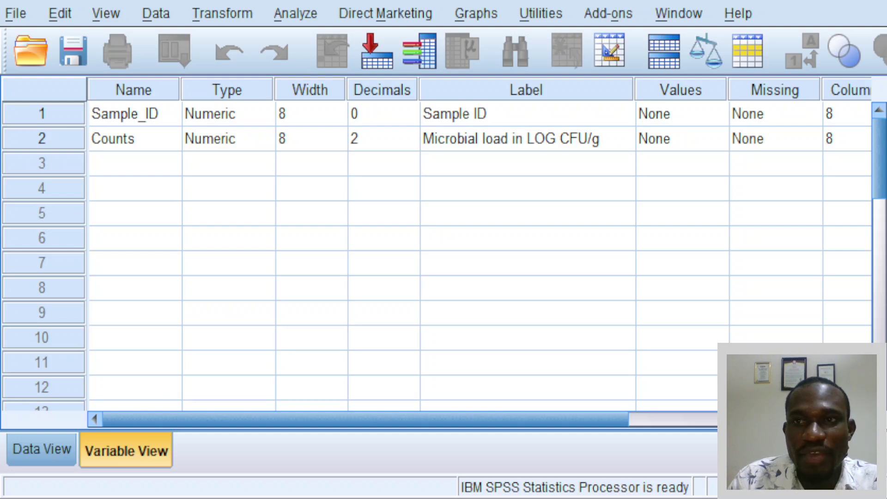
Assign value labels to the Sample_ID variable, with 1 labelled WAM, and switch to the data view
{"action": "left_click", "coordinate": [678, 123]}
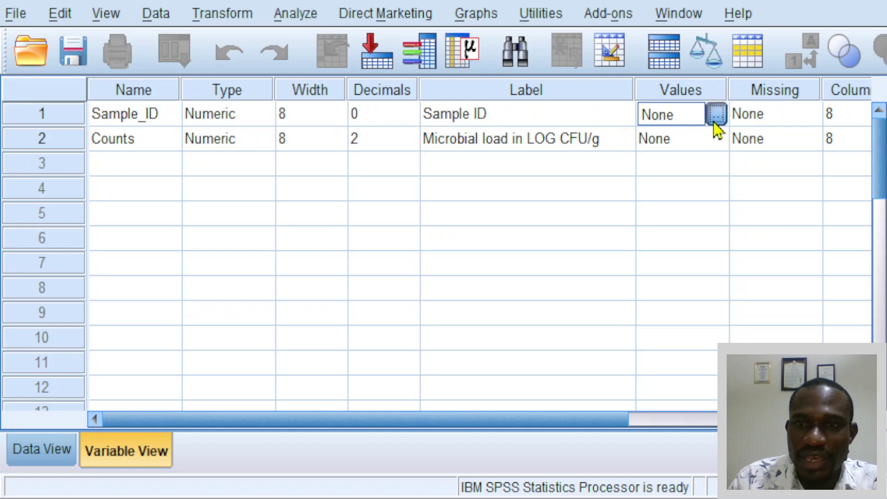
{"action": "key", "text": "Escape"}
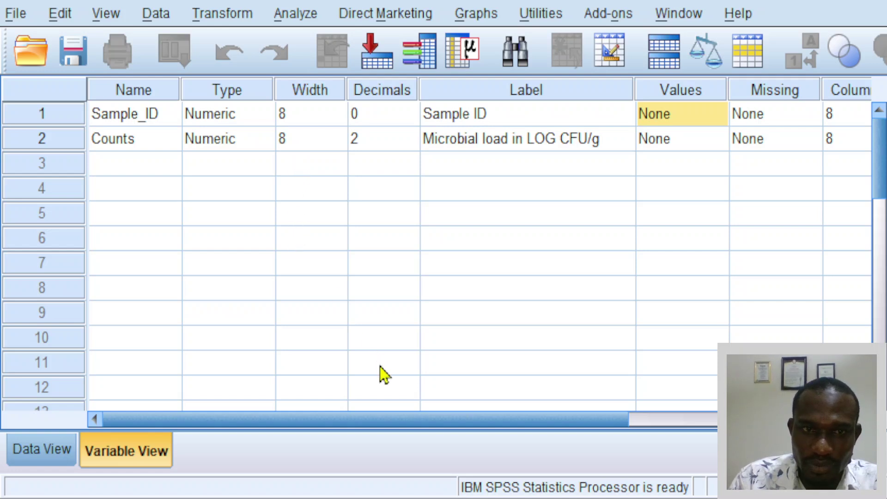
{"action": "key", "text": "ctrl+v"}
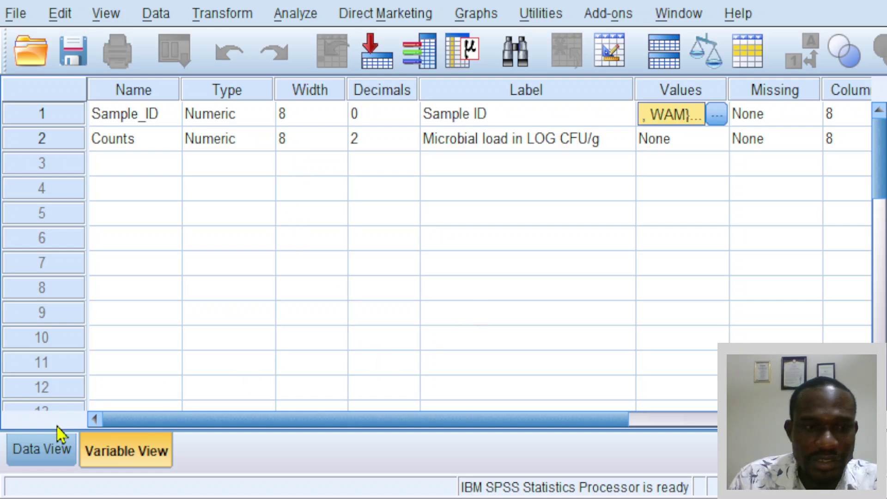
{"action": "left_click", "coordinate": [51, 451]}
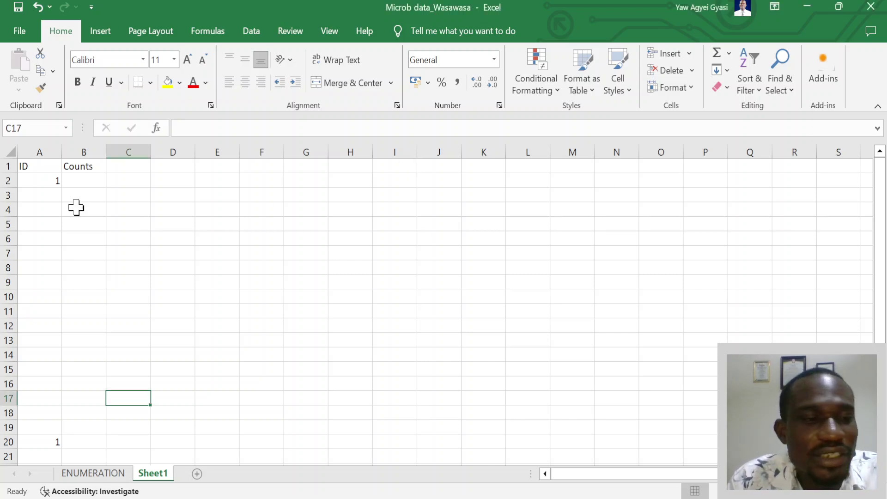
In Sheet1 of the Excel workbook, fill the ID value 1 from A2 down to A20 and copy the range
{"action": "left_click", "coordinate": [55, 183]}
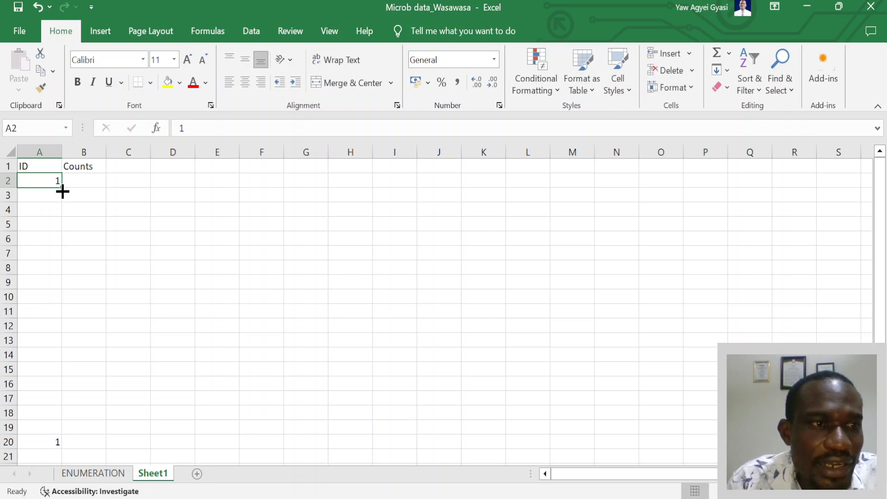
{"action": "left_click_drag", "start_coordinate": [61, 188], "coordinate": [71, 458]}
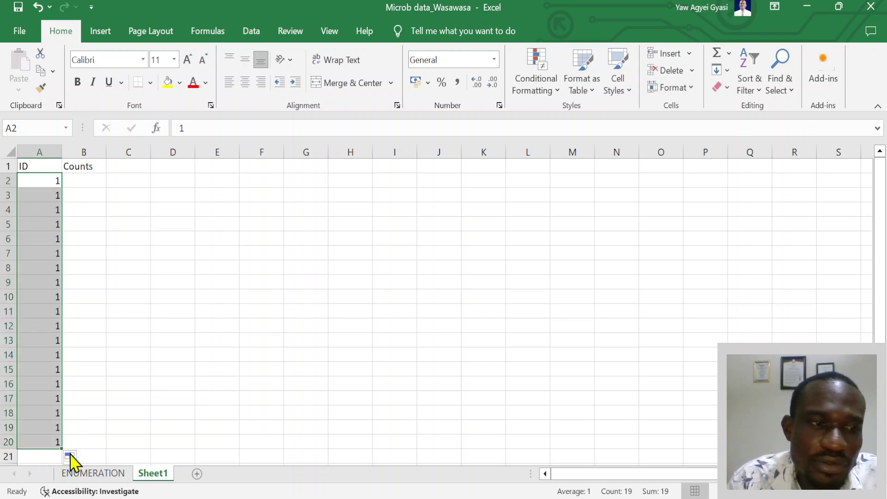
{"action": "left_click_drag", "start_coordinate": [48, 185], "coordinate": [59, 437]}
{"action": "key", "text": "ctrl+c"}
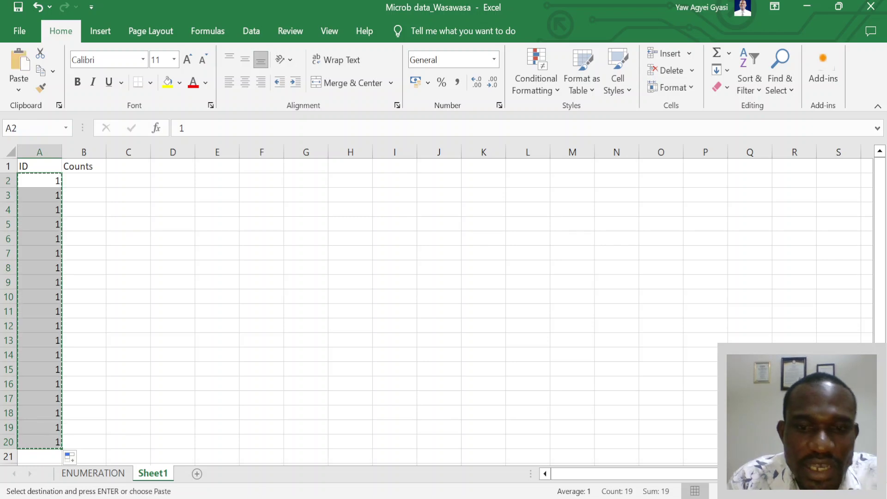
{"action": "left_click", "coordinate": [208, 255]}
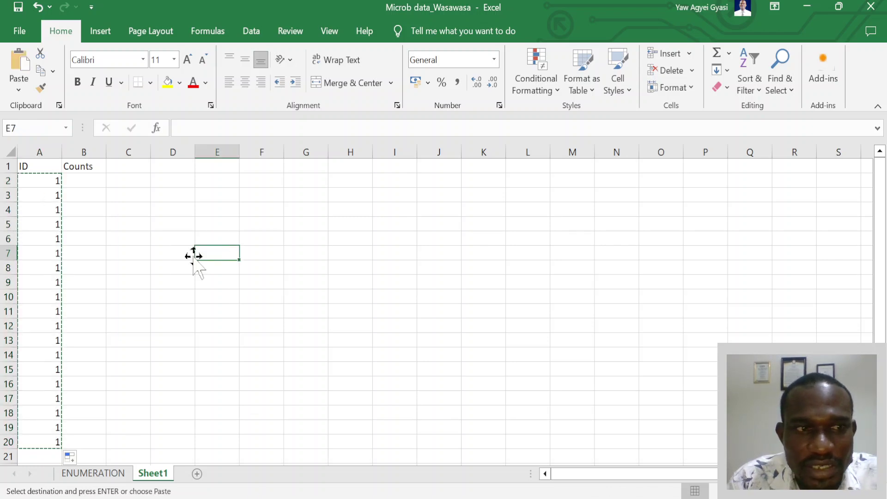
Enter IDs 2, 2, 3 and 3 in cells A4 to A7 and clear the contents of rows 8 to 20
{"action": "left_click_drag", "start_coordinate": [43, 183], "coordinate": [60, 190]}
{"action": "left_click", "coordinate": [60, 190]}
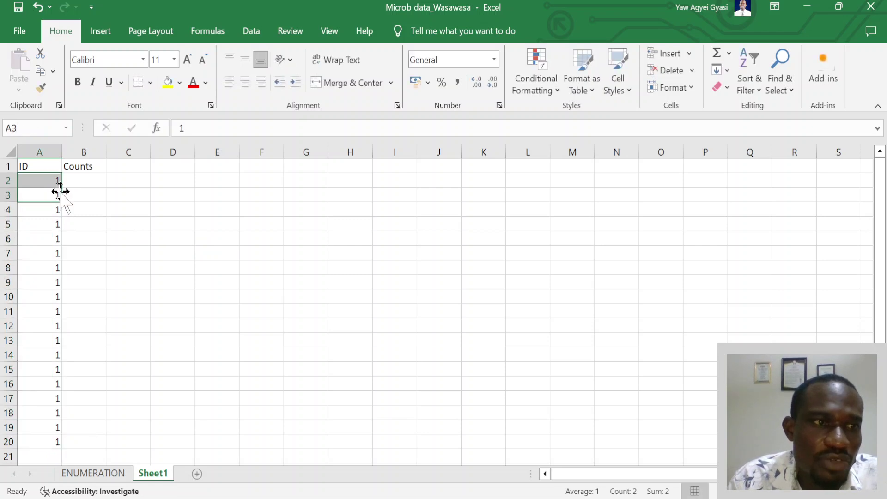
{"action": "key", "text": "Down"}
{"action": "key", "text": "Down"}
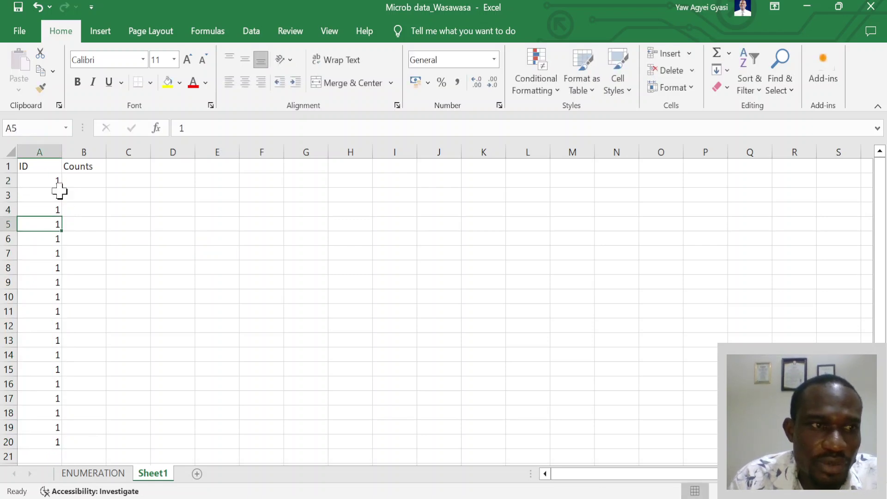
{"action": "key", "text": "Up"}
{"action": "type", "text": "2"}
{"action": "key", "text": "Return"}
{"action": "type", "text": "2"}
{"action": "key", "text": "Return"}
{"action": "type", "text": "3"}
{"action": "key", "text": "Return"}
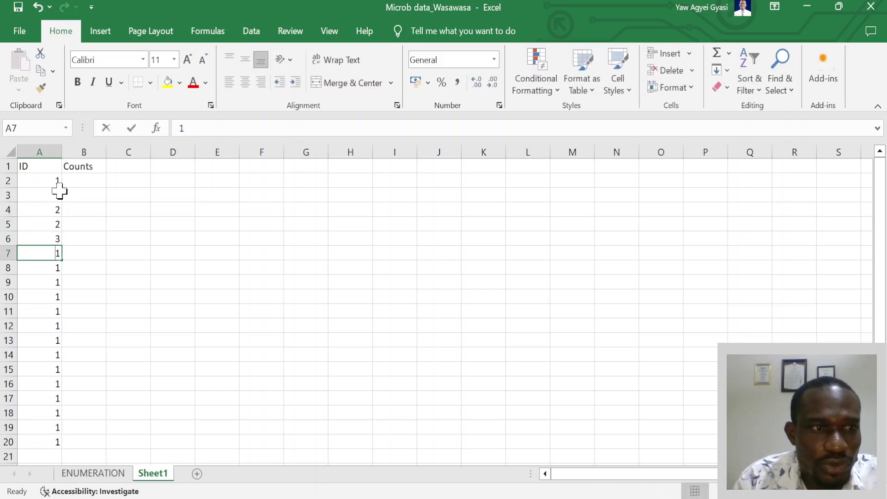
{"action": "type", "text": "3"}
{"action": "key", "text": "Return"}
{"action": "left_click_drag", "start_coordinate": [7, 267], "coordinate": [28, 443]}
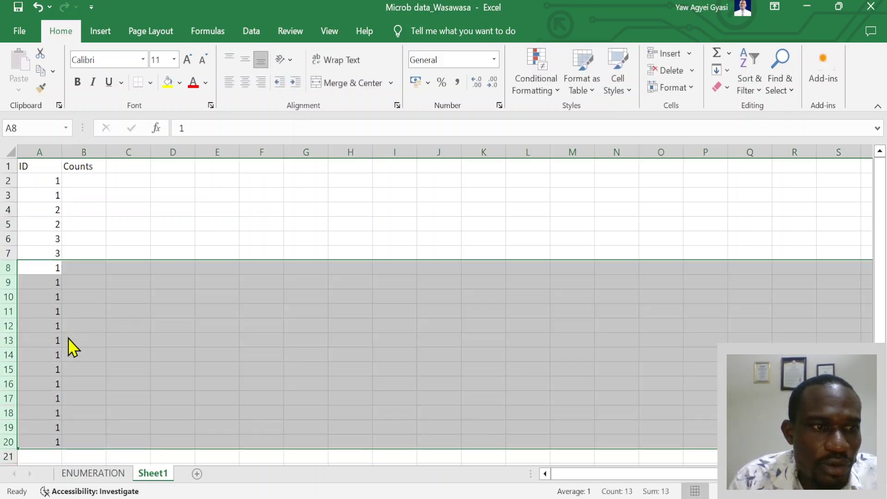
{"action": "key", "text": "Delete"}
Copy the six APC log values in I18:I23 of the ENUMERATION sheet
{"action": "left_click", "coordinate": [88, 473]}
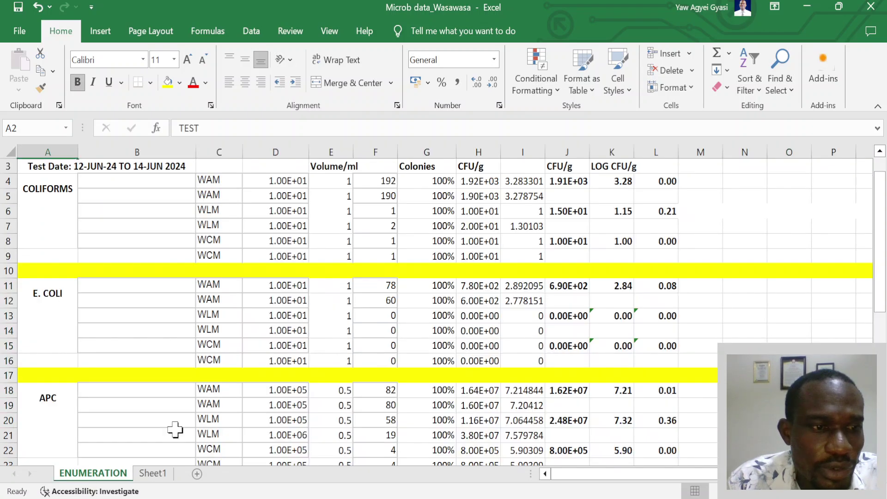
{"action": "scroll", "coordinate": [403, 373], "scroll_direction": "down", "scroll_amount": 3}
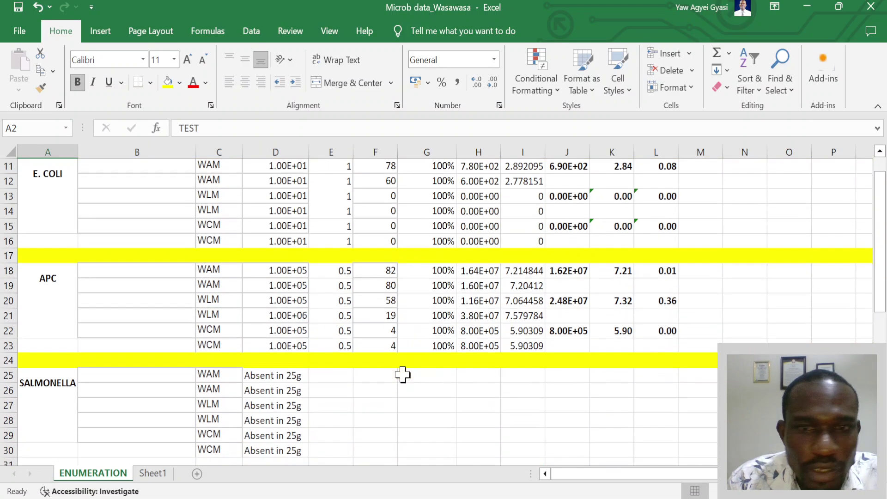
{"action": "left_click", "coordinate": [569, 275]}
{"action": "left_click_drag", "start_coordinate": [524, 271], "coordinate": [535, 347]}
{"action": "key", "text": "ctrl+c"}
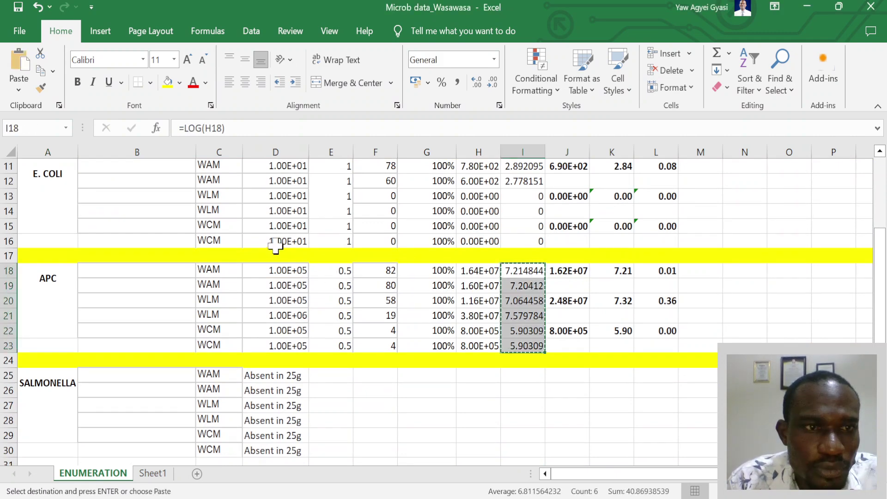
Paste the copied log counts as values only into B2:B7 under Counts in Sheet1
{"action": "left_click", "coordinate": [144, 476]}
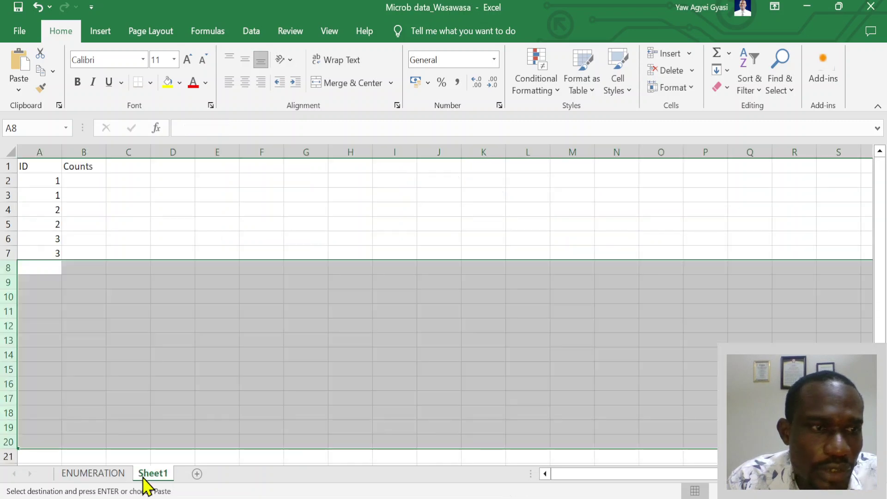
{"action": "left_click", "coordinate": [81, 179]}
{"action": "key", "text": "ctrl+v"}
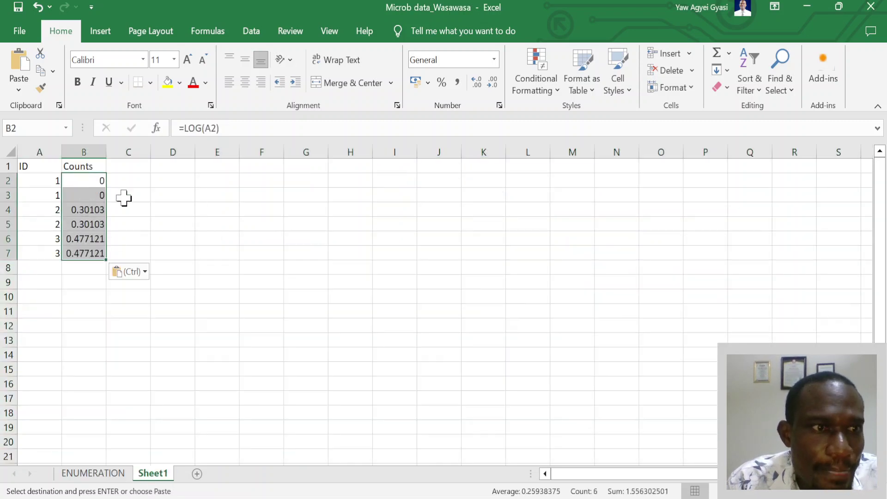
{"action": "key", "text": "ctrl+z"}
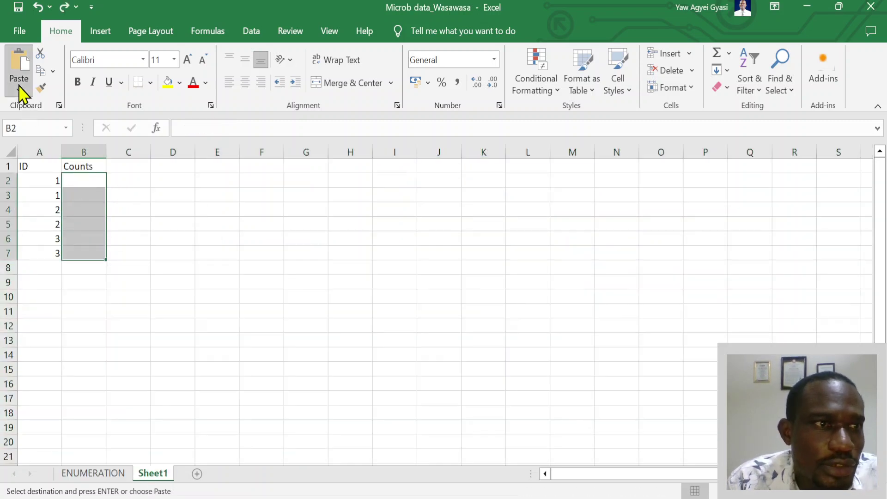
{"action": "key", "text": "ctrl+v"}
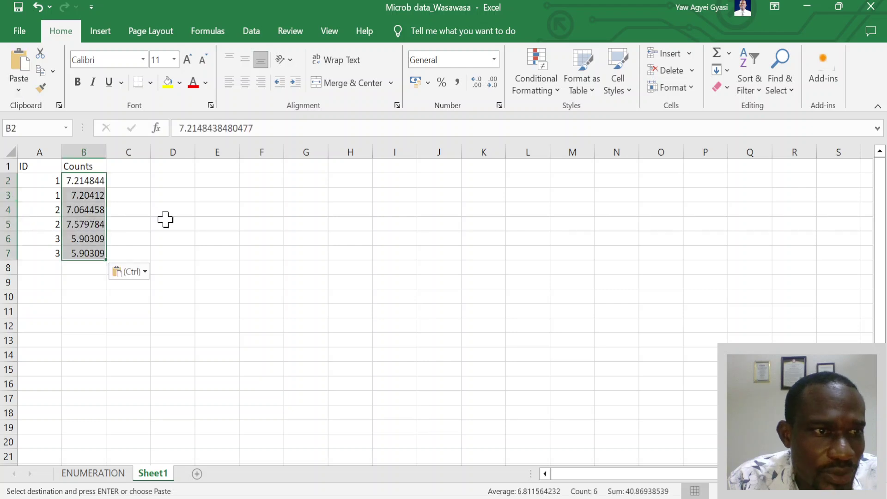
{"action": "left_click", "coordinate": [164, 222]}
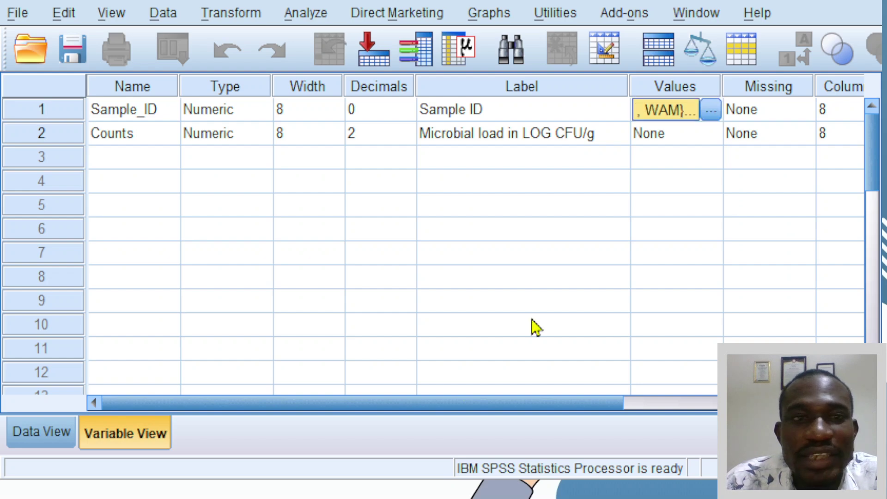
Switch to SPSS and paste the six rows of IDs and counts into the Sample_ID and Counts columns
{"action": "left_click", "coordinate": [149, 116]}
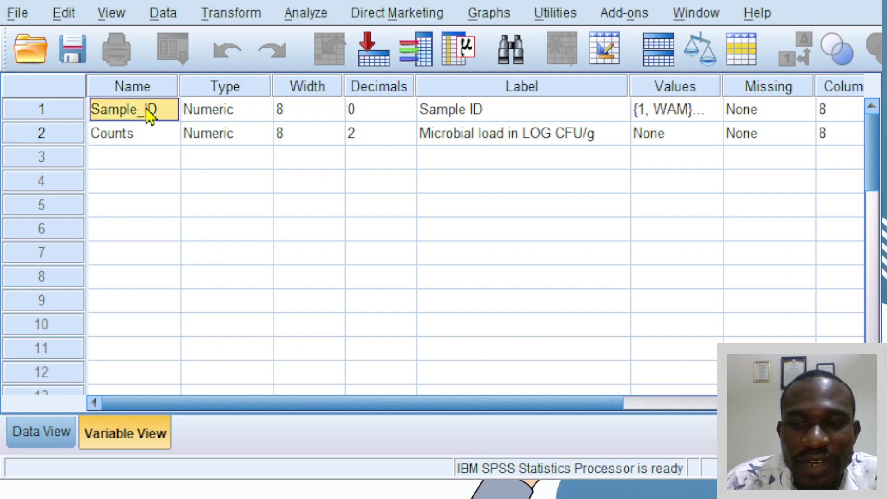
{"action": "left_click", "coordinate": [142, 139]}
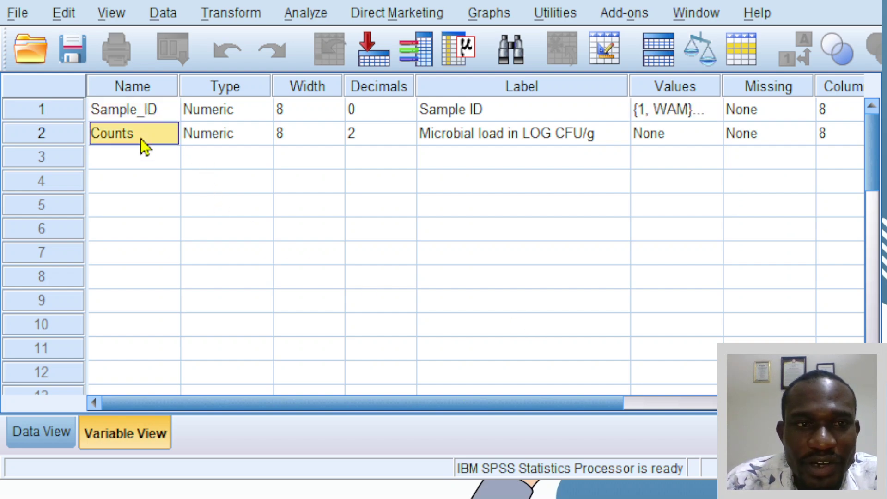
{"action": "left_click", "coordinate": [140, 115]}
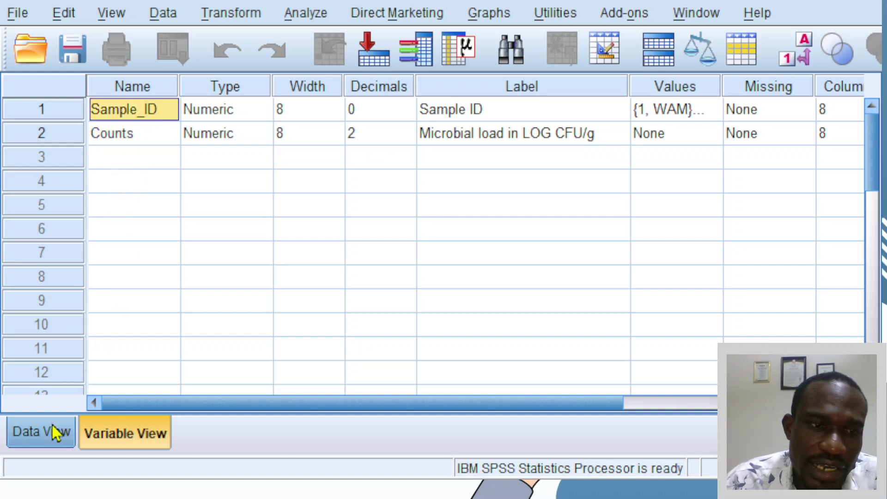
{"action": "left_click", "coordinate": [53, 435]}
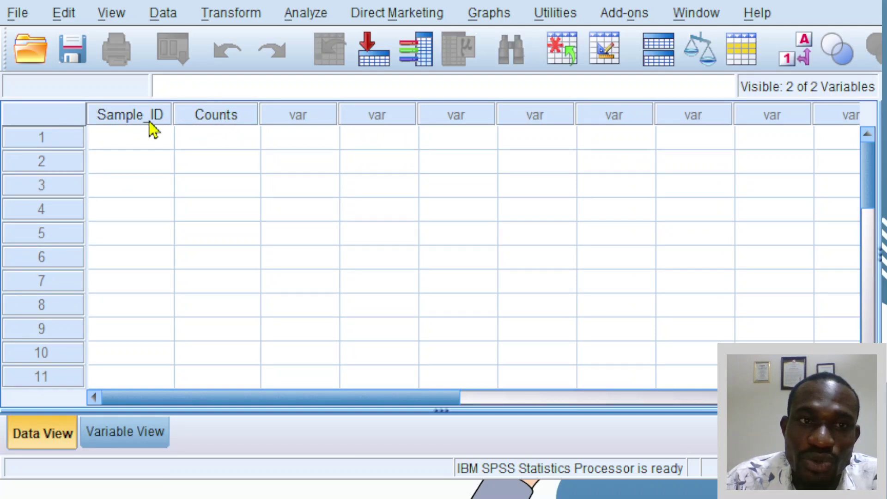
{"action": "left_click", "coordinate": [132, 155]}
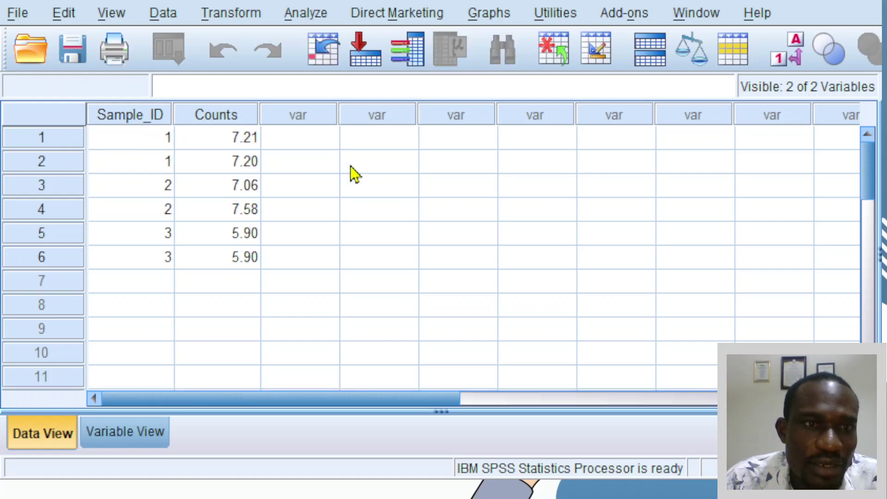
Set the Counts variable's decimals to 4 and view the values in the data sheet
{"action": "left_click", "coordinate": [123, 430]}
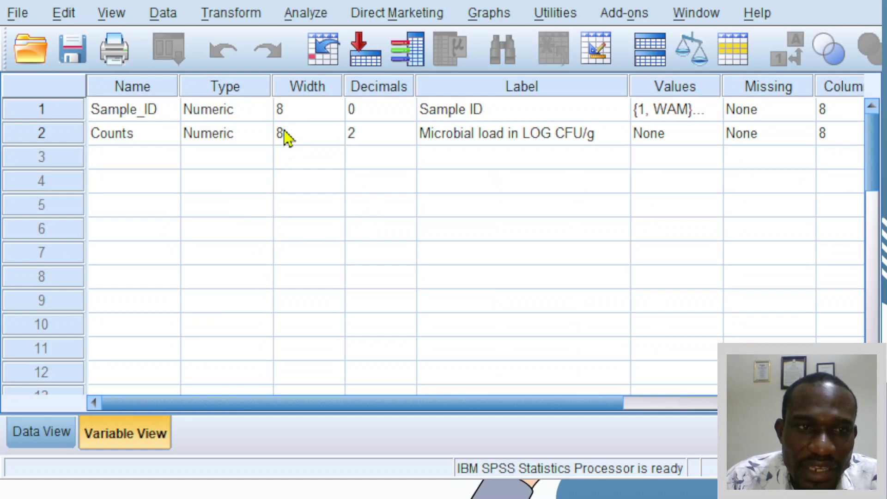
{"action": "left_click", "coordinate": [358, 133]}
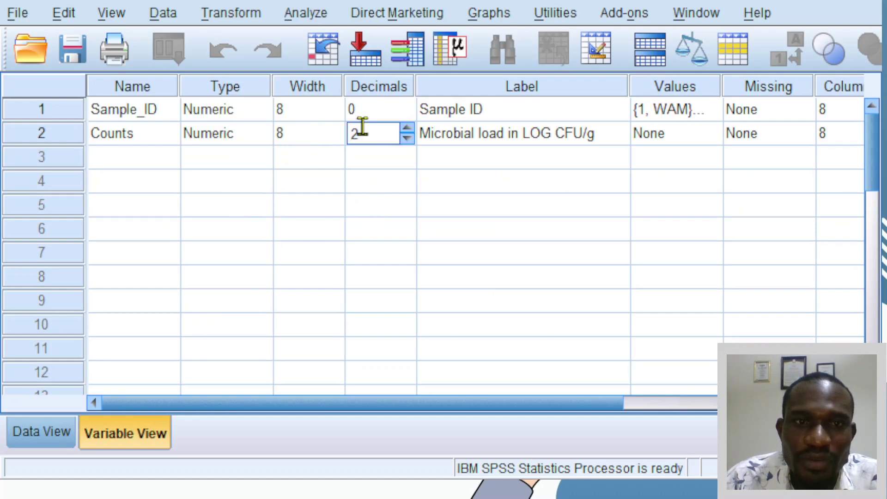
{"action": "left_click", "coordinate": [412, 127]}
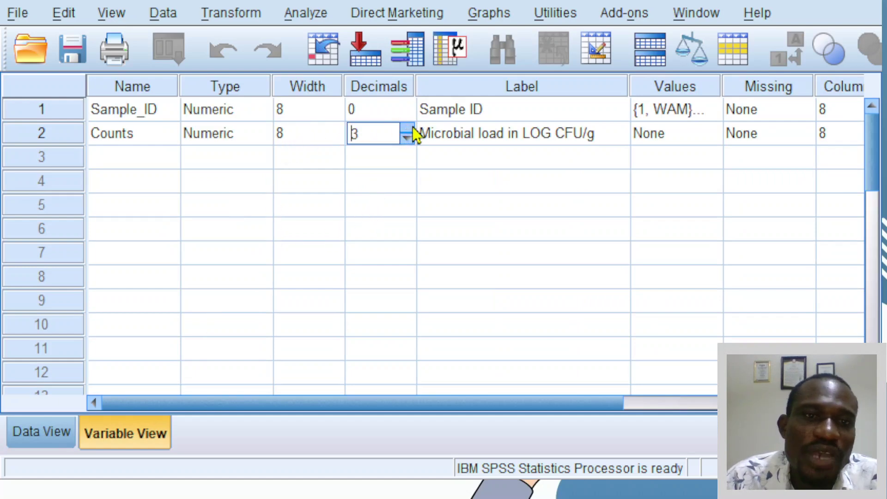
{"action": "left_click", "coordinate": [412, 128]}
{"action": "left_click", "coordinate": [62, 434]}
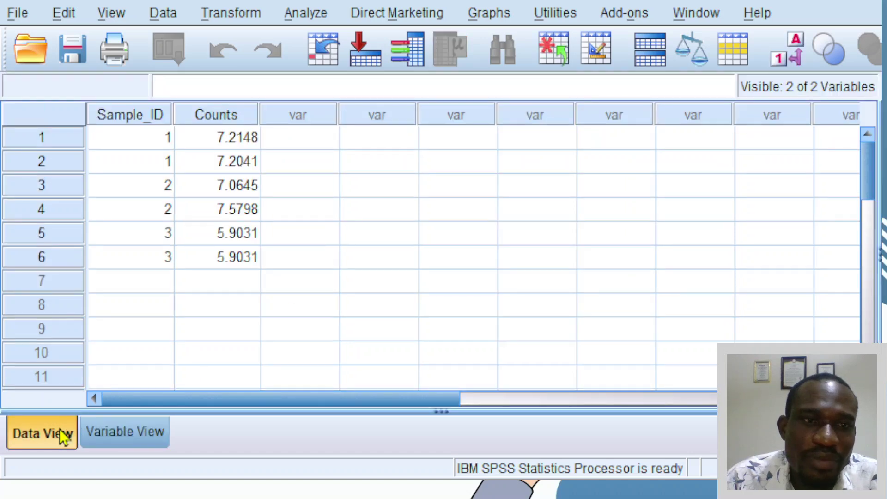
Set the decimals of the Counts variable to 2
{"action": "left_click", "coordinate": [128, 432]}
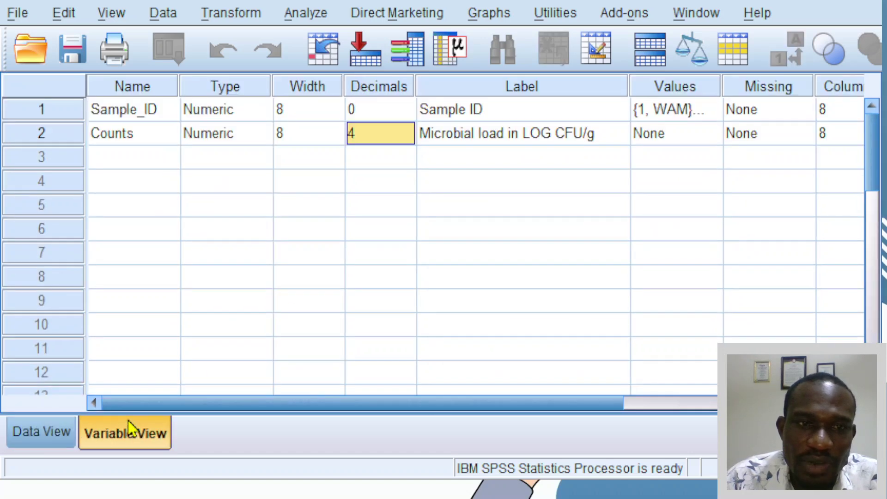
{"action": "left_click", "coordinate": [407, 140]}
{"action": "left_click", "coordinate": [407, 139]}
{"action": "left_click", "coordinate": [408, 138]}
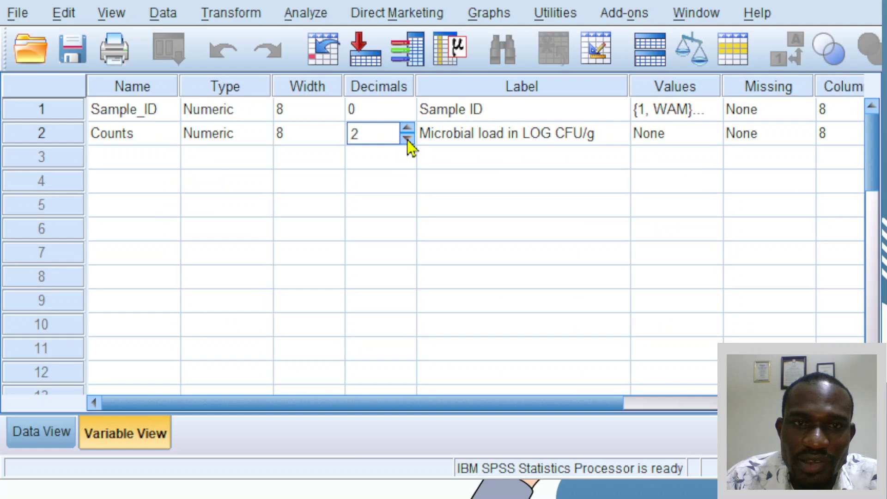
{"action": "left_click", "coordinate": [248, 234]}
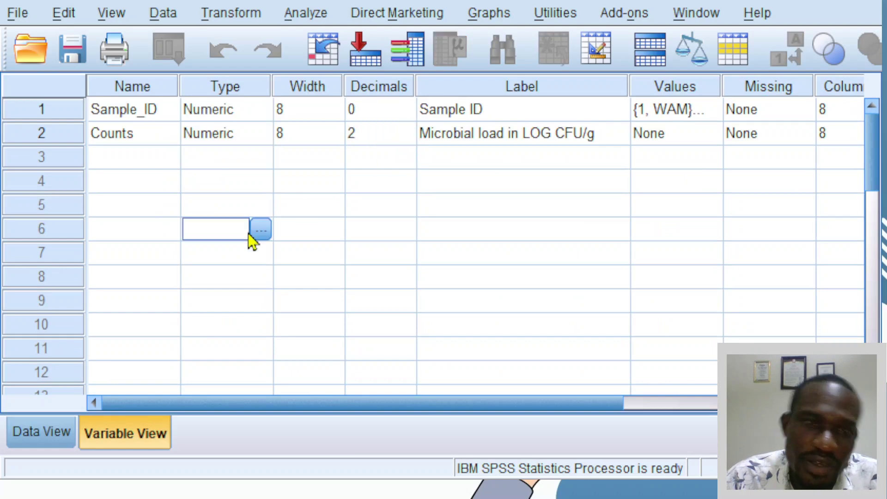
Raise the Counts variable's decimals to 10 and return to the data sheet
{"action": "left_click", "coordinate": [390, 132]}
{"action": "left_click", "coordinate": [411, 127]}
{"action": "left_click", "coordinate": [410, 128]}
{"action": "left_click", "coordinate": [411, 128]}
{"action": "left_click", "coordinate": [410, 127]}
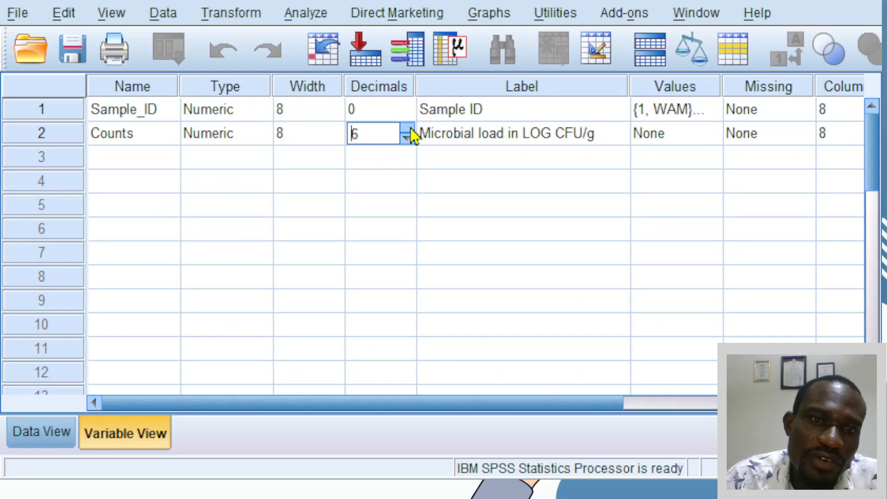
{"action": "left_click", "coordinate": [411, 127]}
{"action": "left_click", "coordinate": [410, 128]}
{"action": "left_click", "coordinate": [411, 128]}
{"action": "left_click", "coordinate": [411, 127]}
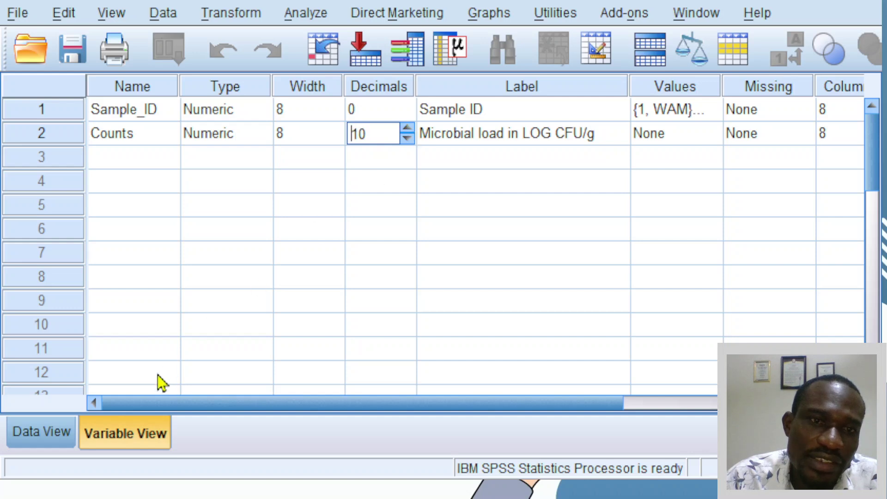
{"action": "left_click", "coordinate": [68, 419]}
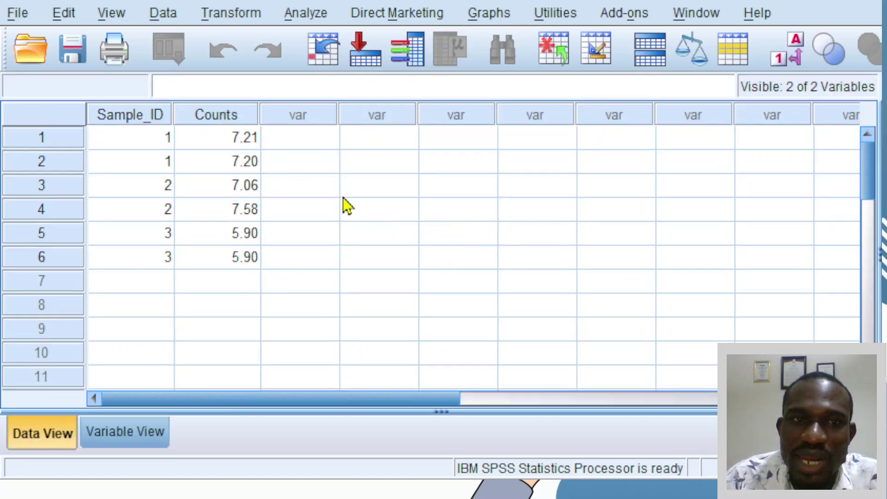
Increase the width of the Counts variable to 10 in its variable definition
{"action": "left_click", "coordinate": [153, 435]}
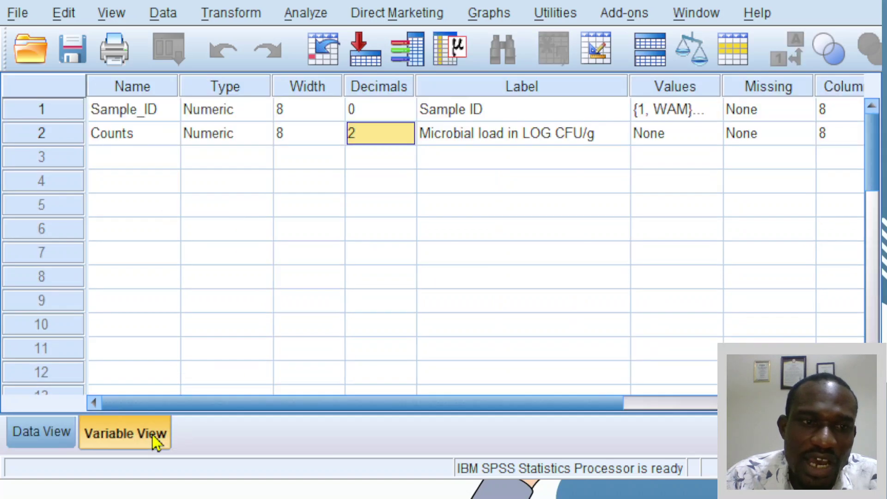
{"action": "left_click", "coordinate": [300, 131]}
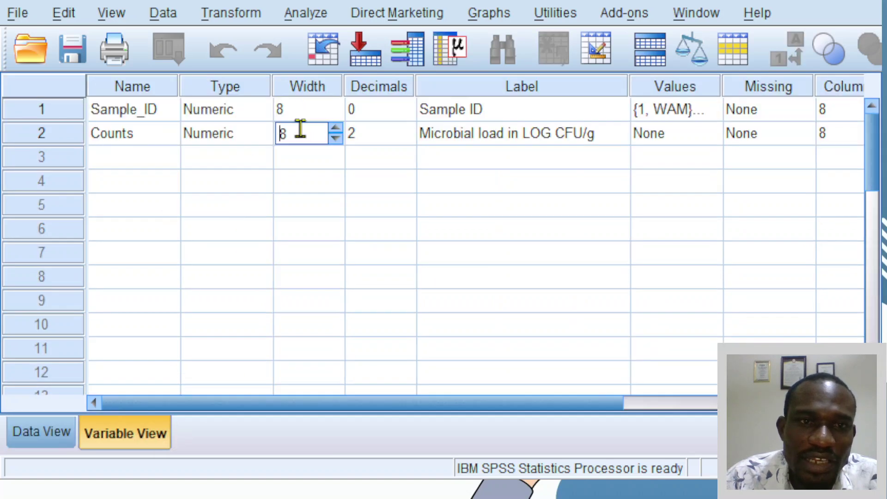
{"action": "left_click", "coordinate": [340, 129]}
{"action": "left_click", "coordinate": [340, 129]}
Re-enter 2 as the number of decimals for the Counts variable
{"action": "left_click", "coordinate": [390, 133]}
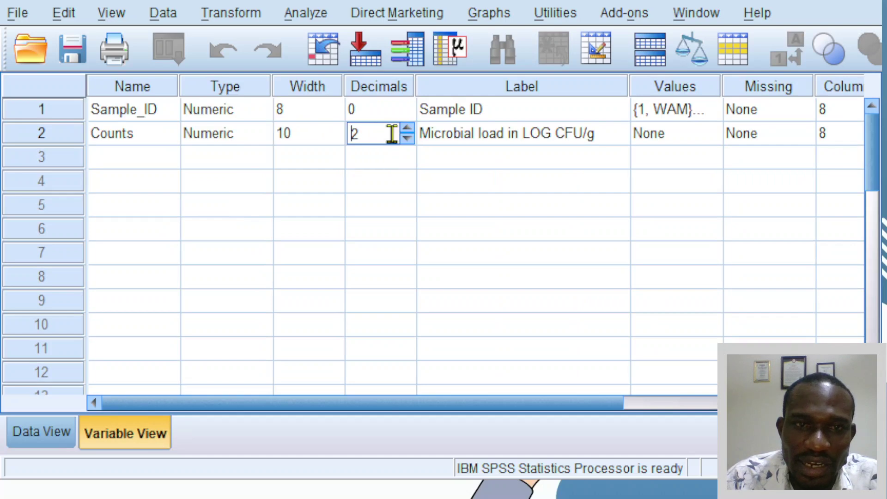
{"action": "double_click", "coordinate": [390, 134]}
{"action": "type", "text": "1"}
{"action": "key", "text": "BackSpace"}
{"action": "type", "text": "2"}
{"action": "key", "text": "Tab"}
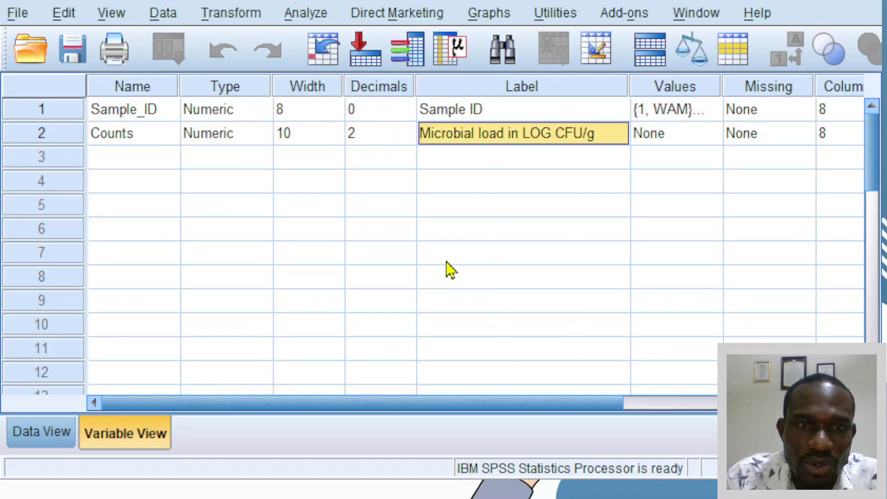
{"action": "left_click", "coordinate": [383, 134]}
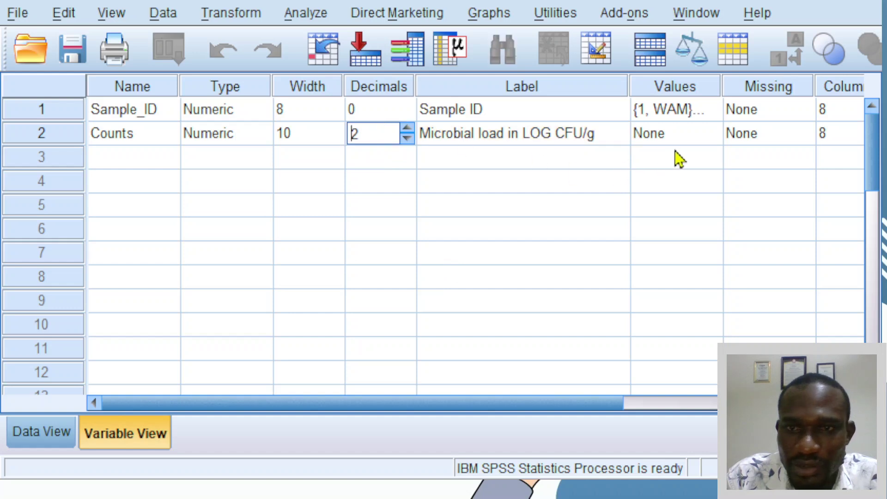
Set the display column width of the Counts variable to 10
{"action": "left_click", "coordinate": [698, 138]}
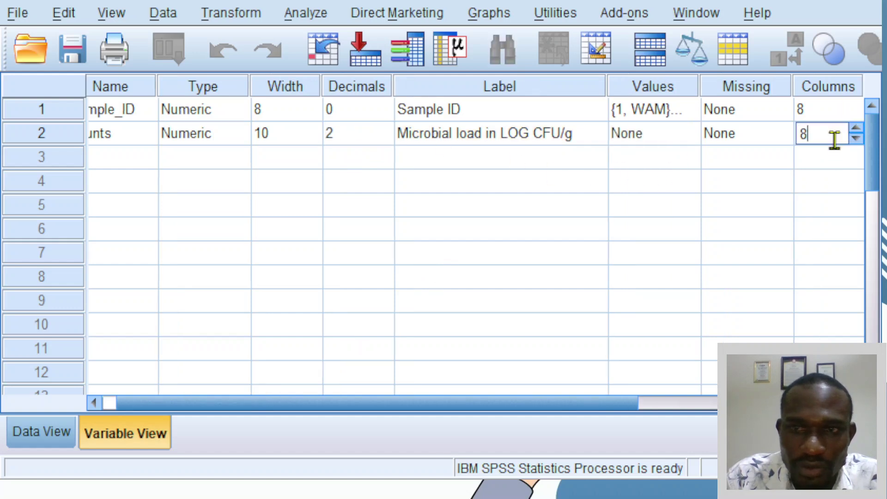
{"action": "key", "text": "BackSpace"}
{"action": "type", "text": "10"}
{"action": "key", "text": "Tab"}
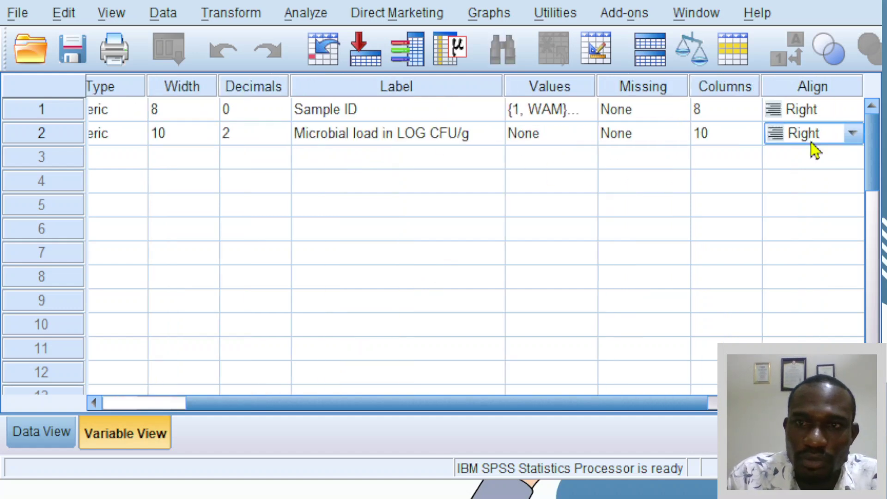
Enter 1 as the Counts variable's decimals and raise the value to 2
{"action": "left_click", "coordinate": [258, 138]}
{"action": "double_click", "coordinate": [258, 139]}
{"action": "type", "text": "1"}
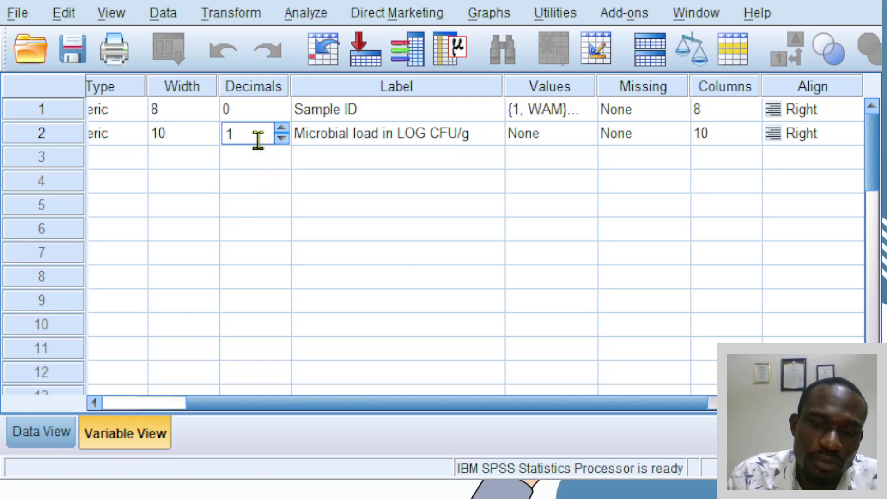
{"action": "key", "text": "Up"}
{"action": "key", "text": "Tab"}
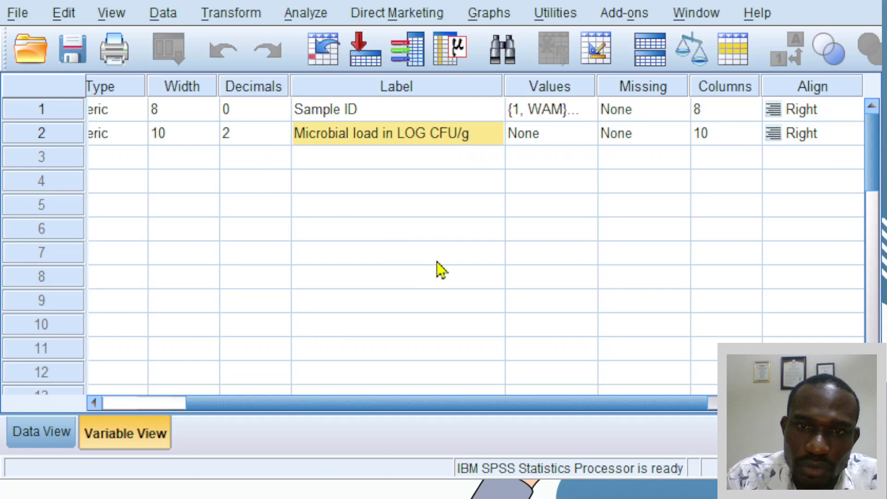
Set the Counts variable's width to 8 and return to the data sheet
{"action": "left_click", "coordinate": [193, 151]}
{"action": "left_click", "coordinate": [192, 134]}
{"action": "left_click", "coordinate": [209, 142]}
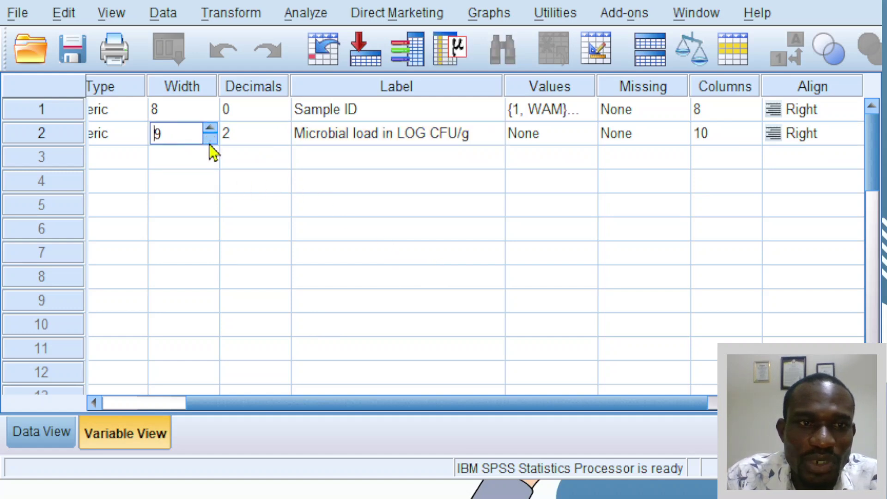
{"action": "left_click", "coordinate": [210, 141]}
{"action": "left_click", "coordinate": [210, 141]}
{"action": "left_click", "coordinate": [209, 130]}
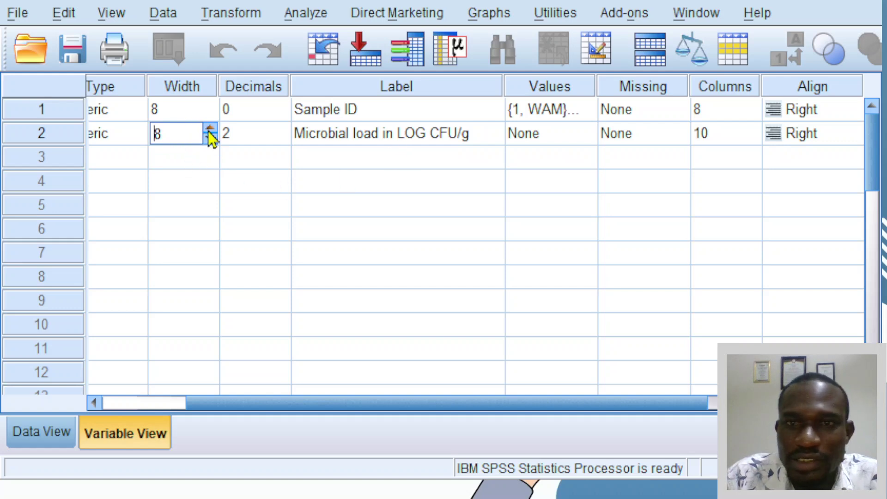
{"action": "left_click", "coordinate": [31, 438]}
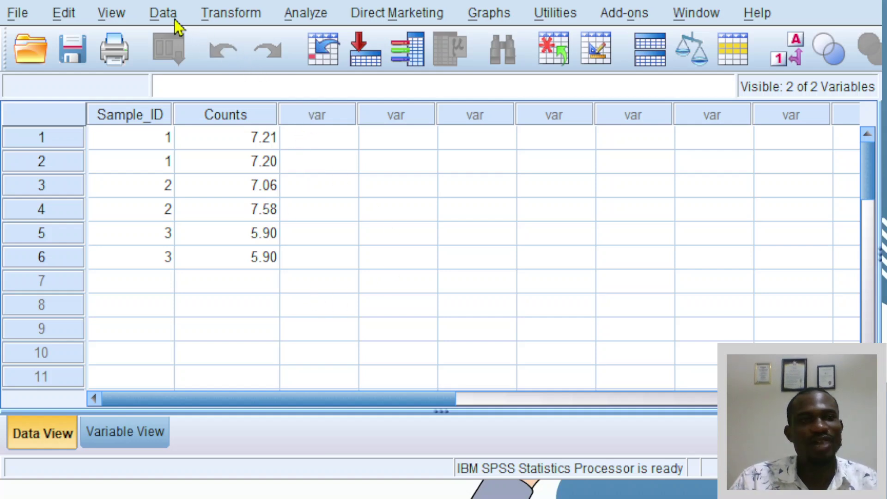
{"action": "left_click", "coordinate": [127, 21]}
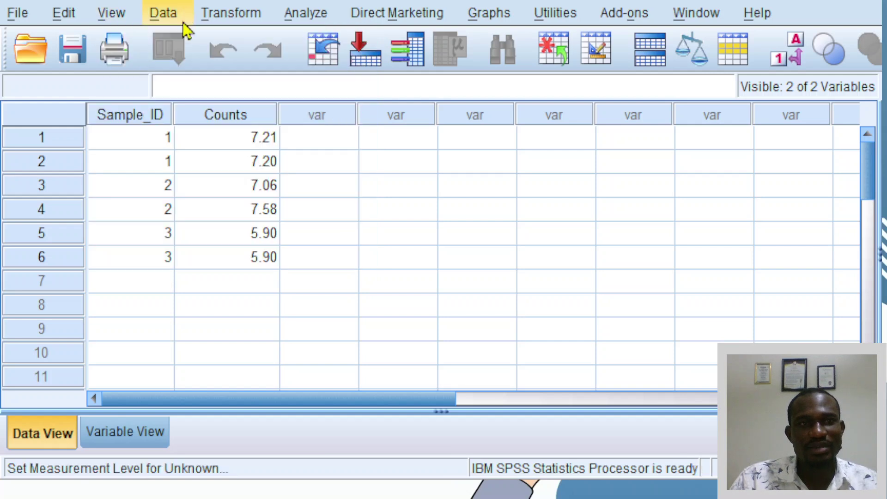
{"action": "left_click", "coordinate": [127, 20]}
{"action": "left_click", "coordinate": [489, 13]}
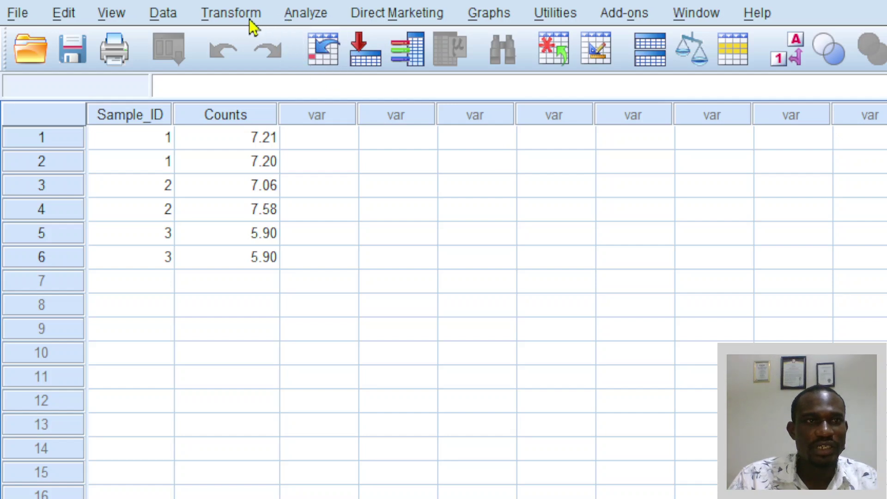
Open the Descriptives procedure from the descriptive statistics analyses
{"action": "left_click", "coordinate": [289, 23]}
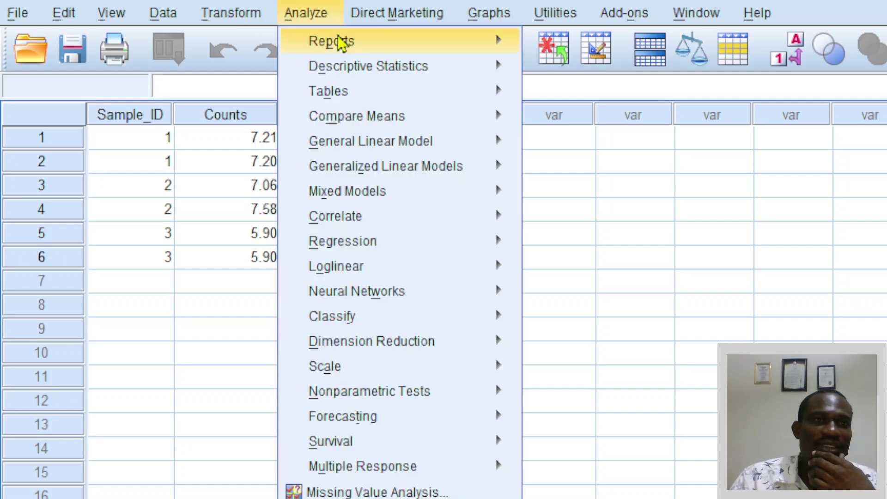
{"action": "mouse_move", "coordinate": [358, 70]}
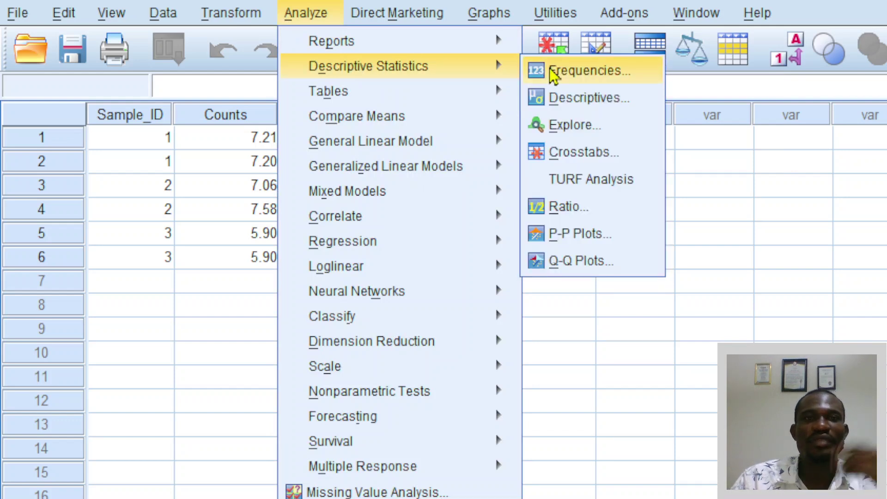
{"action": "left_click", "coordinate": [554, 94]}
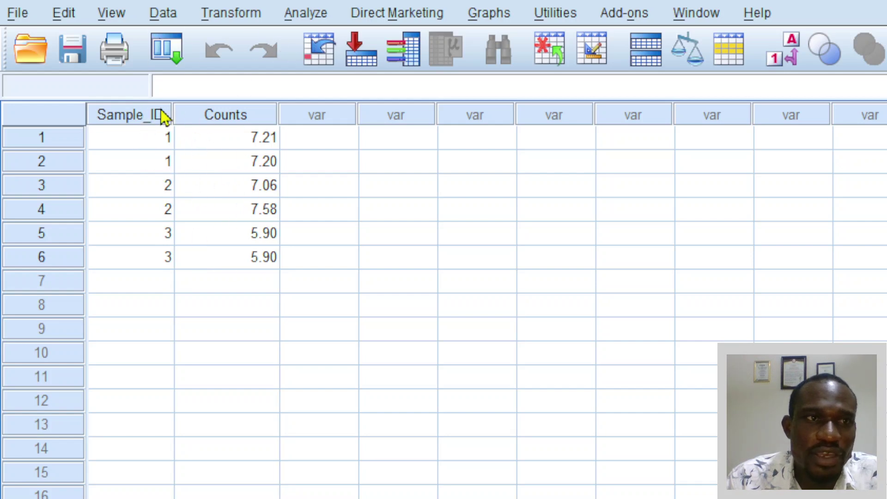
Open the One-Way ANOVA procedure for comparing the mean counts of the samples
{"action": "left_click_drag", "start_coordinate": [152, 115], "coordinate": [242, 150]}
{"action": "left_click_drag", "start_coordinate": [386, 208], "coordinate": [317, 138]}
{"action": "left_click", "coordinate": [305, 13]}
{"action": "mouse_move", "coordinate": [412, 121]}
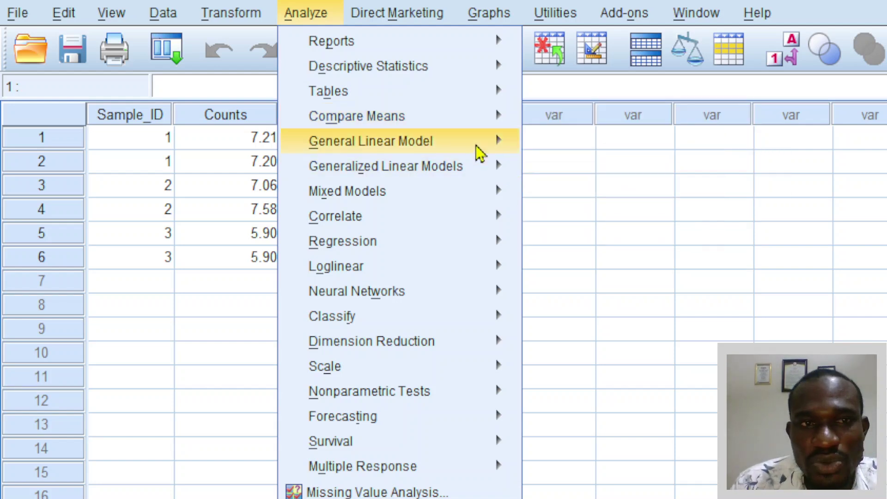
{"action": "mouse_move", "coordinate": [476, 145]}
{"action": "mouse_move", "coordinate": [443, 117]}
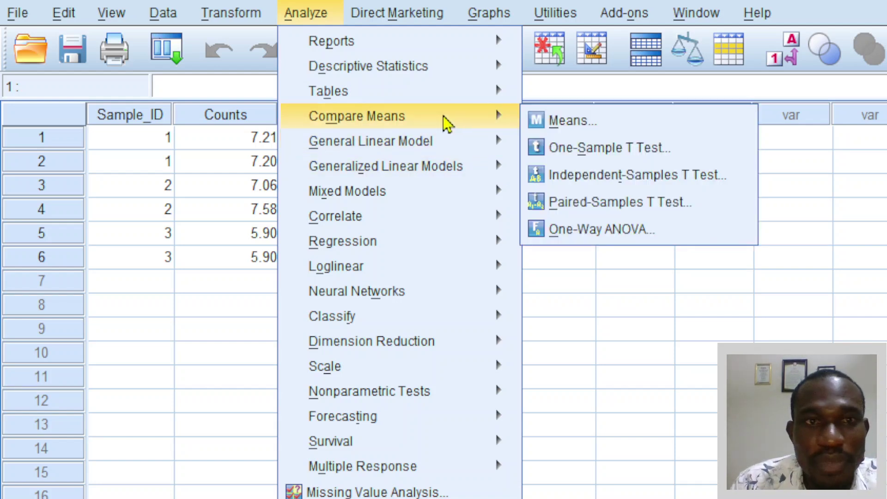
{"action": "left_click", "coordinate": [581, 234]}
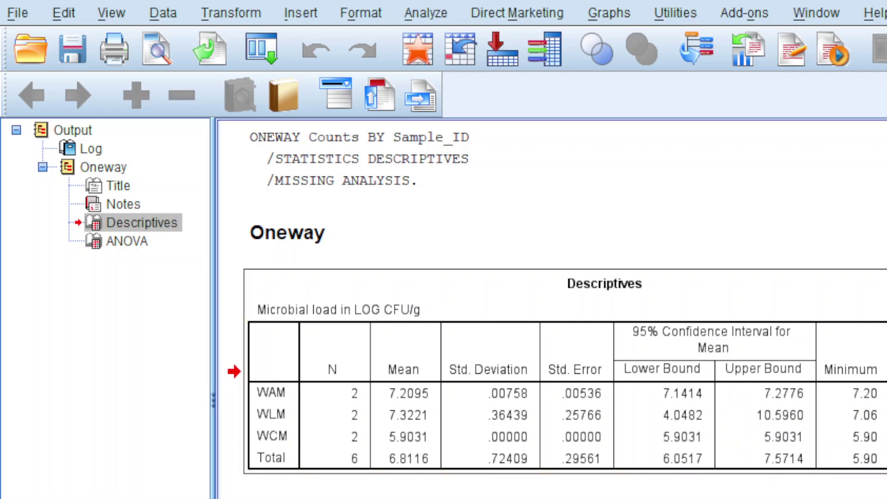
Examine the Descriptives and ANOVA tables of the one-way output for the microbial load in LOG CFU/g
{"action": "scroll", "coordinate": [557, 312], "scroll_direction": "down", "scroll_amount": 1}
{"action": "left_click", "coordinate": [127, 241]}
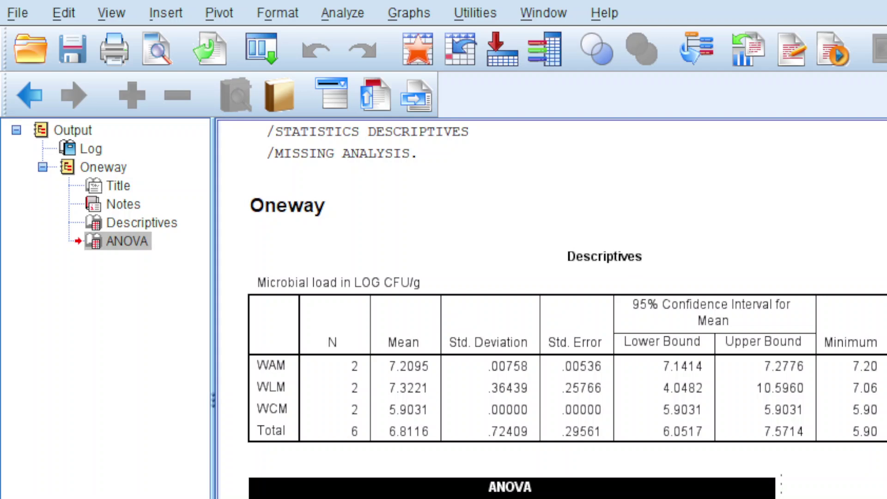
{"action": "left_click", "coordinate": [253, 415]}
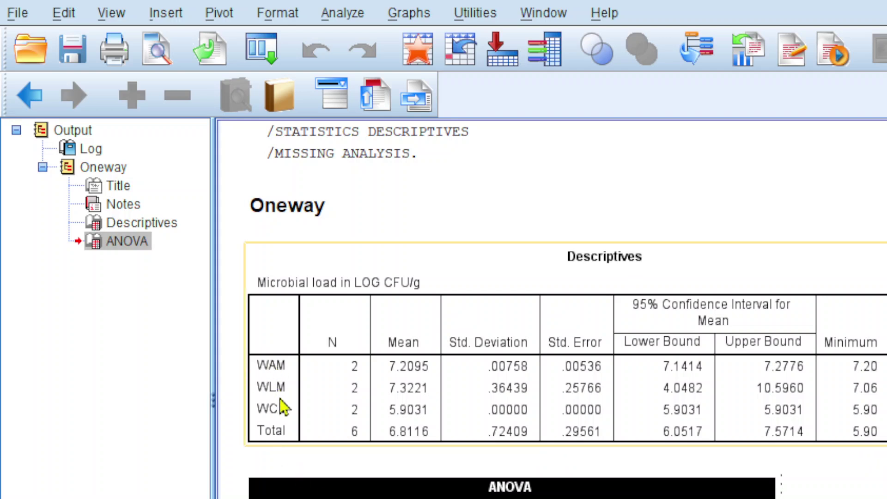
{"action": "left_click", "coordinate": [750, 123]}
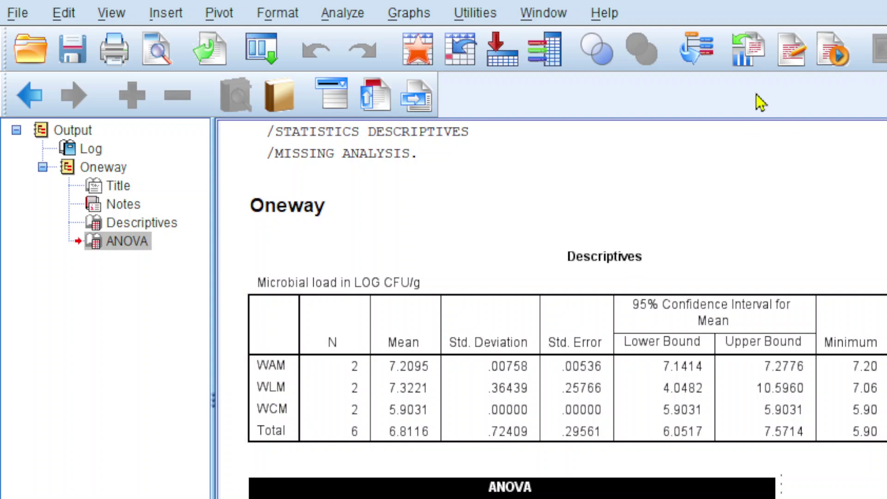
{"action": "left_click", "coordinate": [838, 317]}
{"action": "left_click", "coordinate": [626, 462]}
{"action": "scroll", "coordinate": [629, 462], "scroll_direction": "down", "scroll_amount": 1}
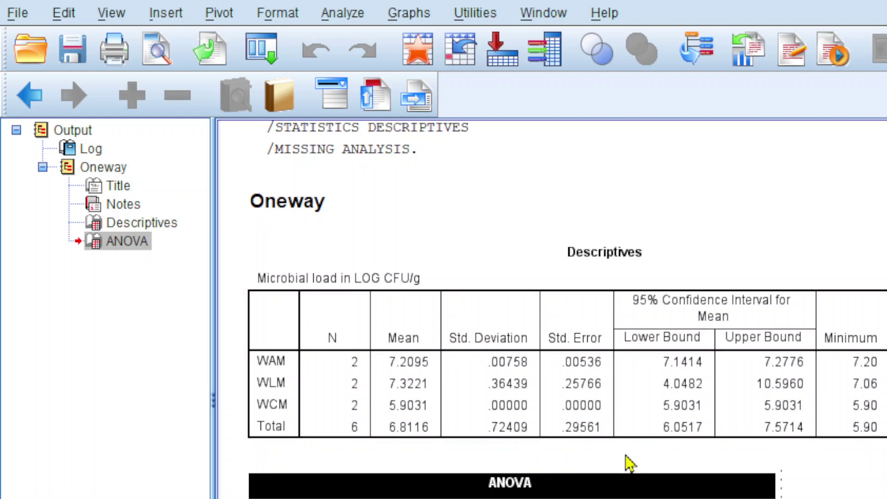